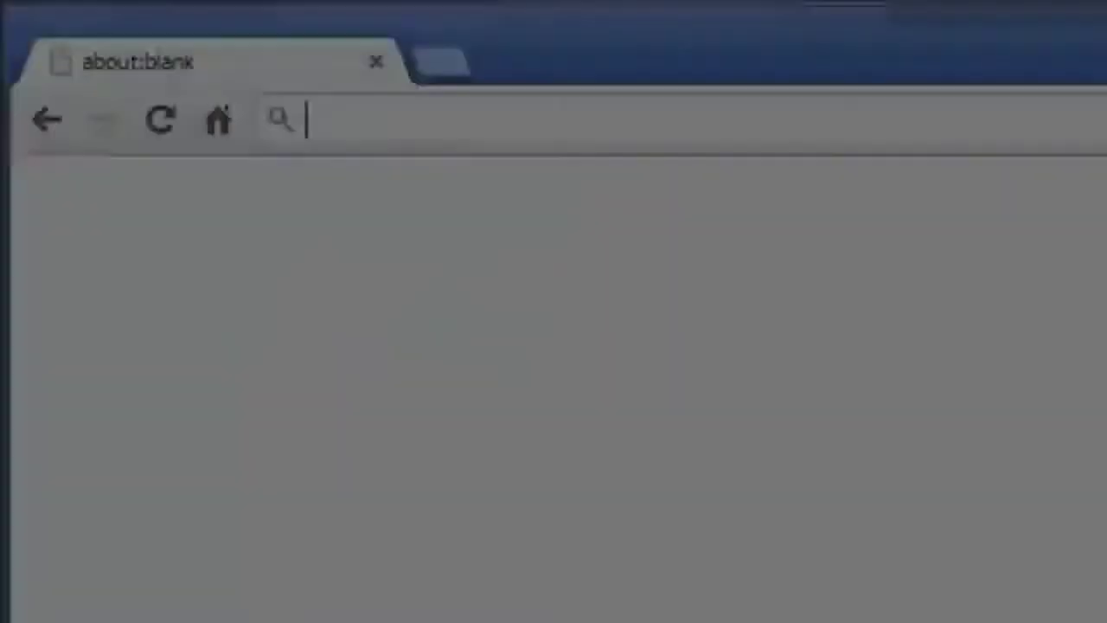
Go to sort.symantec.com using the browser address bar's autocomplete suggestion
text(so)
key(Return)
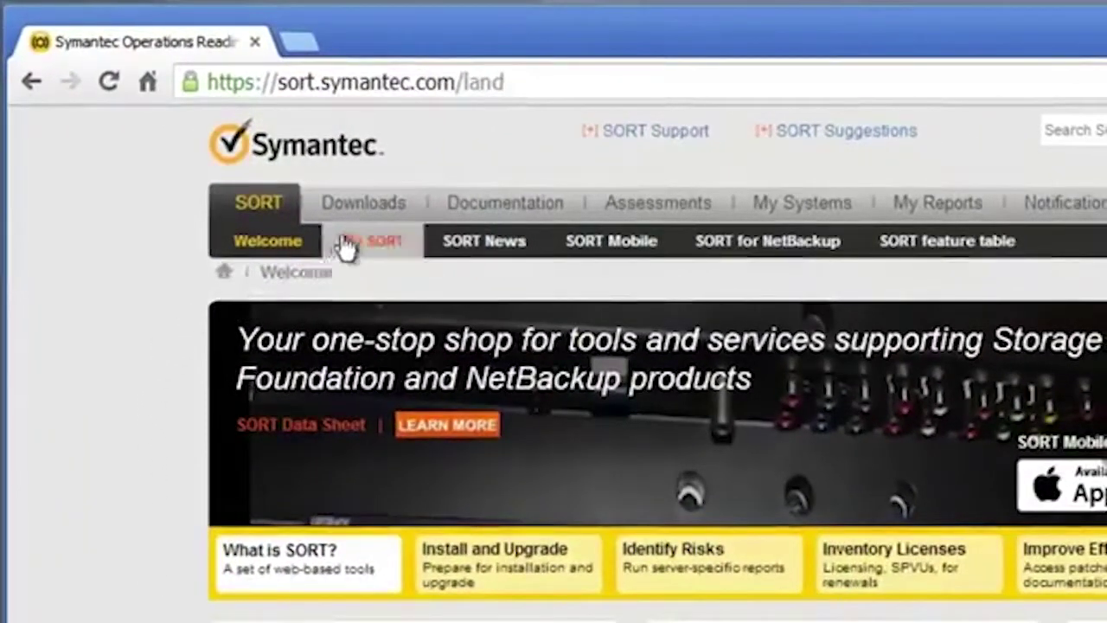
Under Downloads > SORT Data Collectors, download the command-line Solaris (SPARC) collector
click(367, 214)
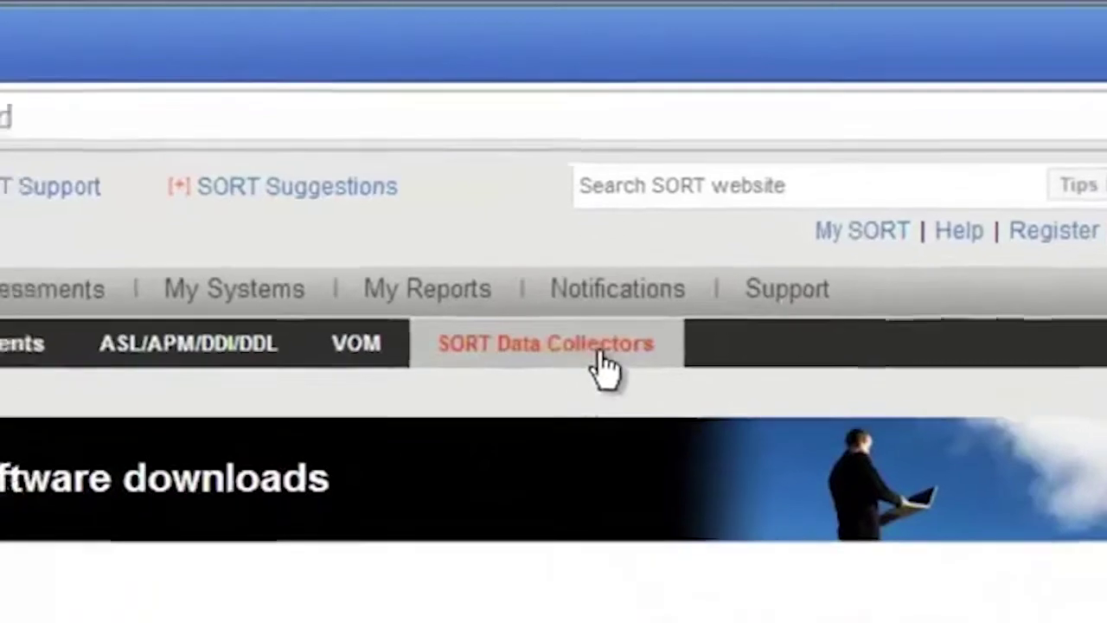
click(572, 368)
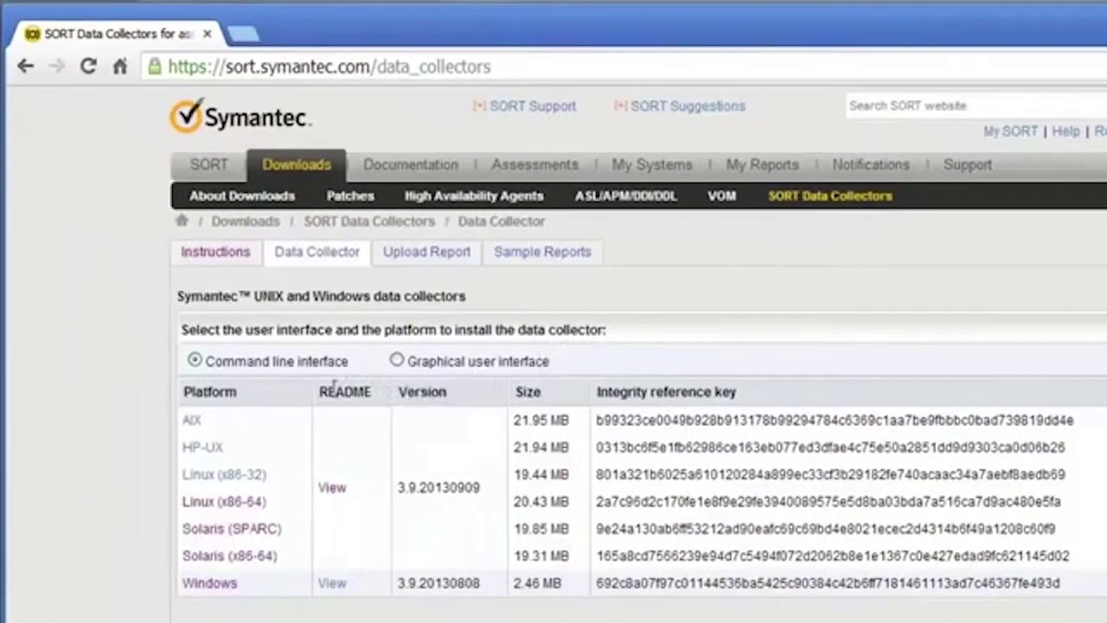
mouse_move(218, 530)
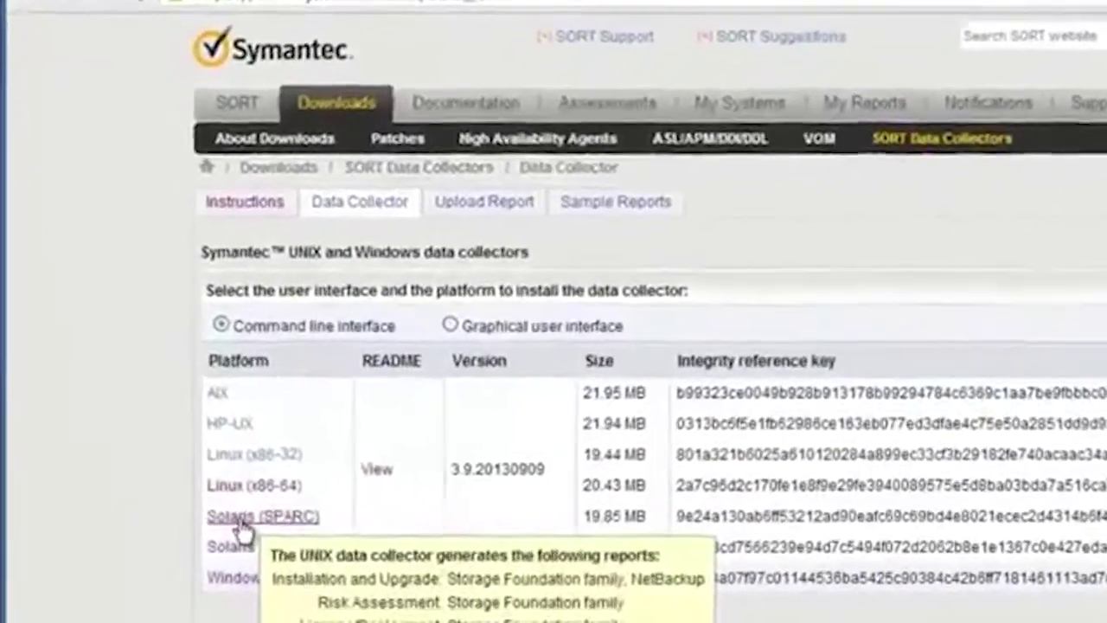
click(235, 523)
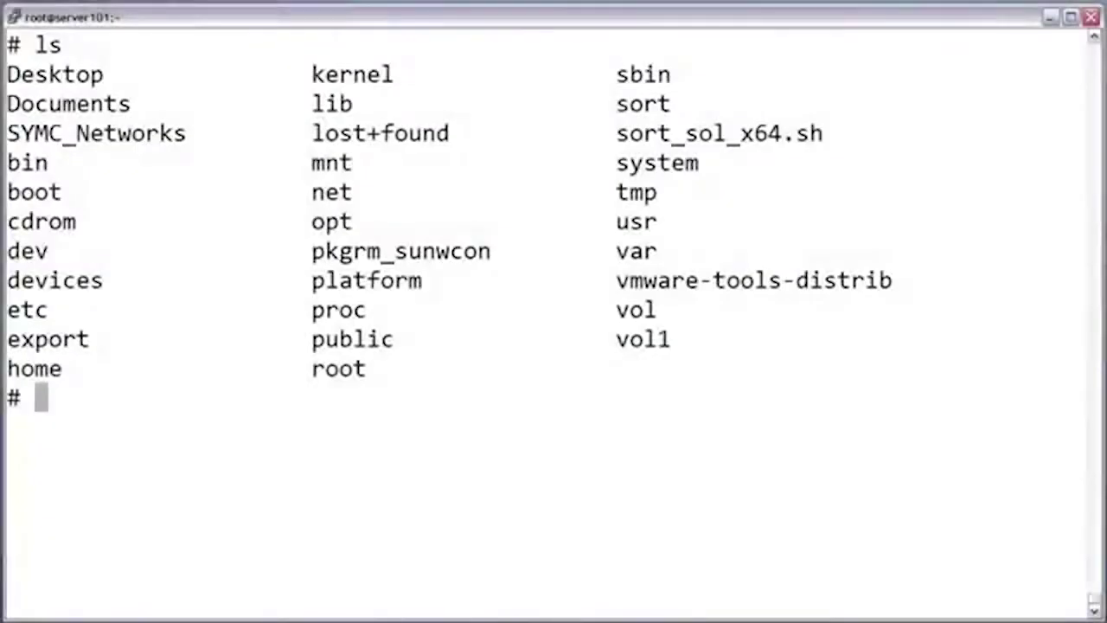
Make sort_sol_x64.sh executable with chmod 700
text(chmod 70)
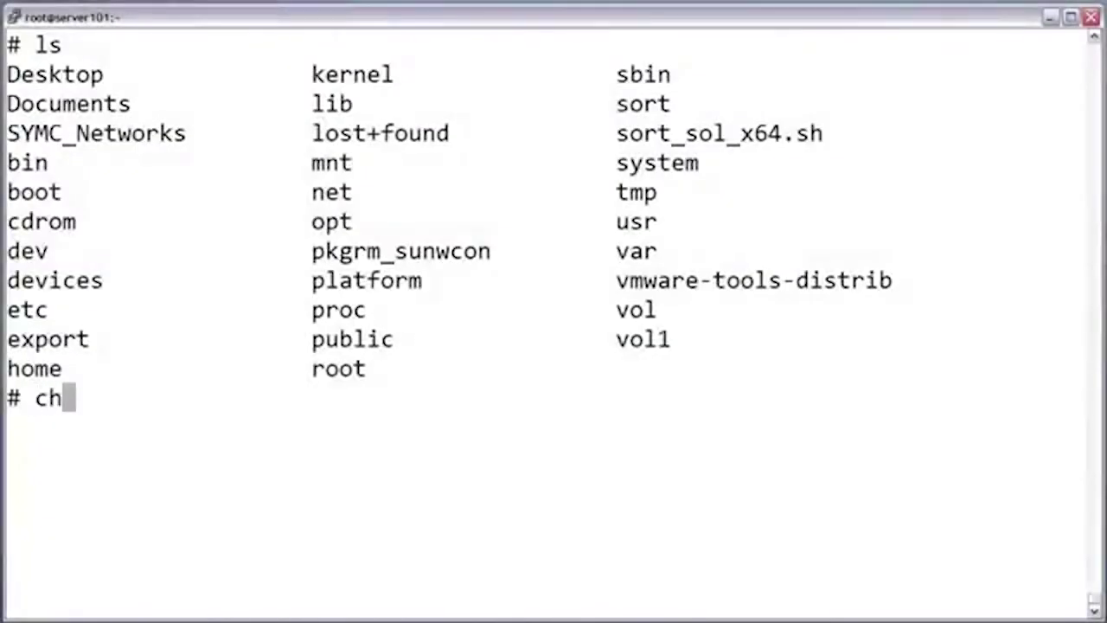
text(0 )
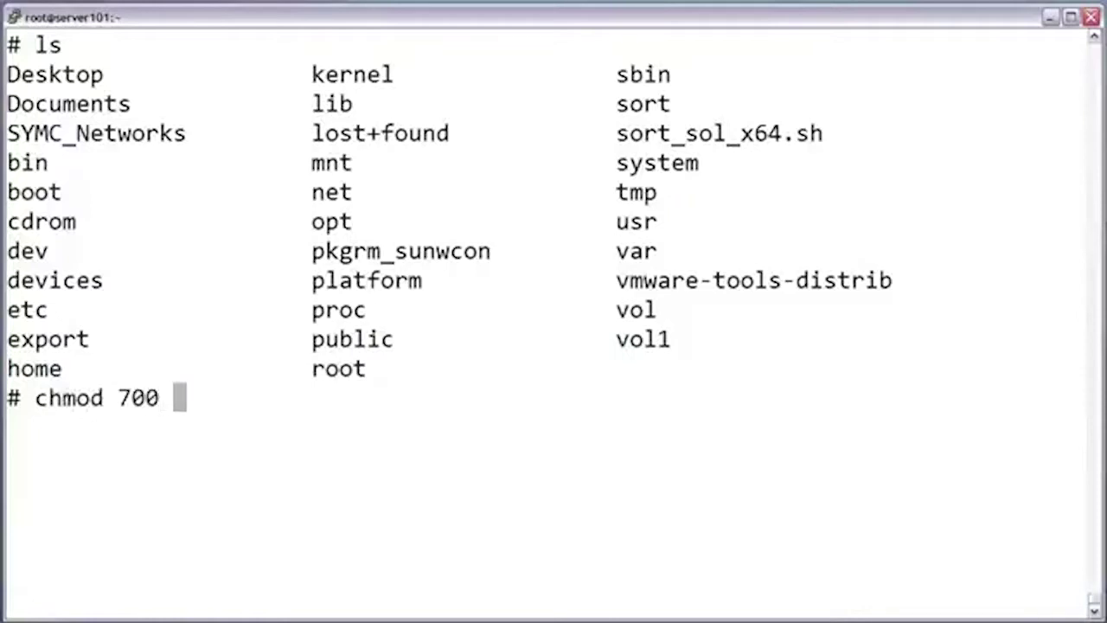
text(sort_sol)
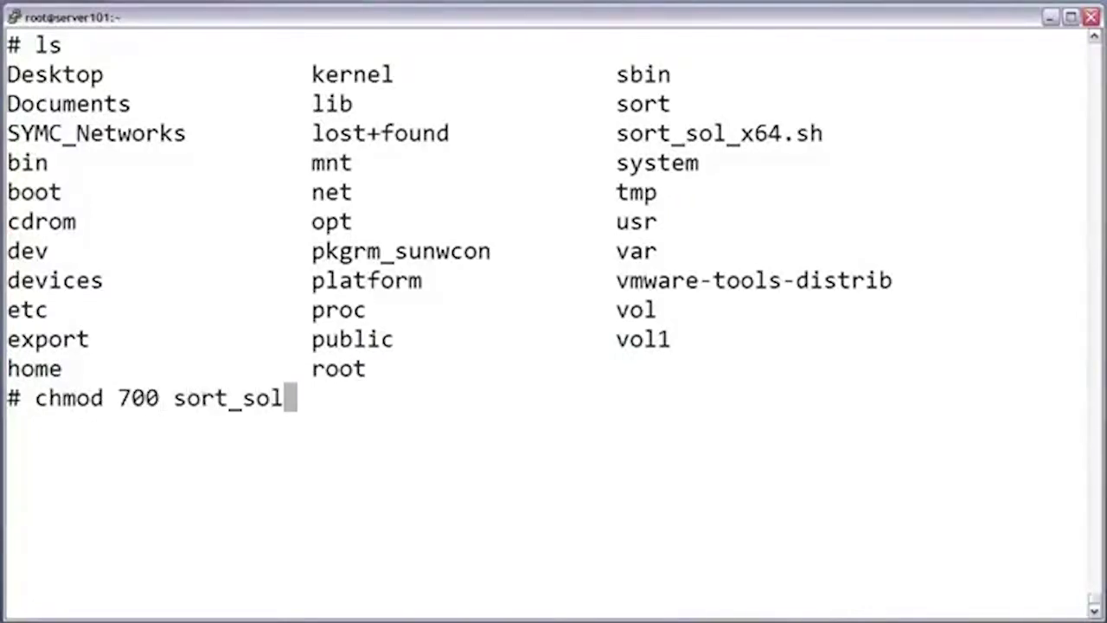
key(Tab)
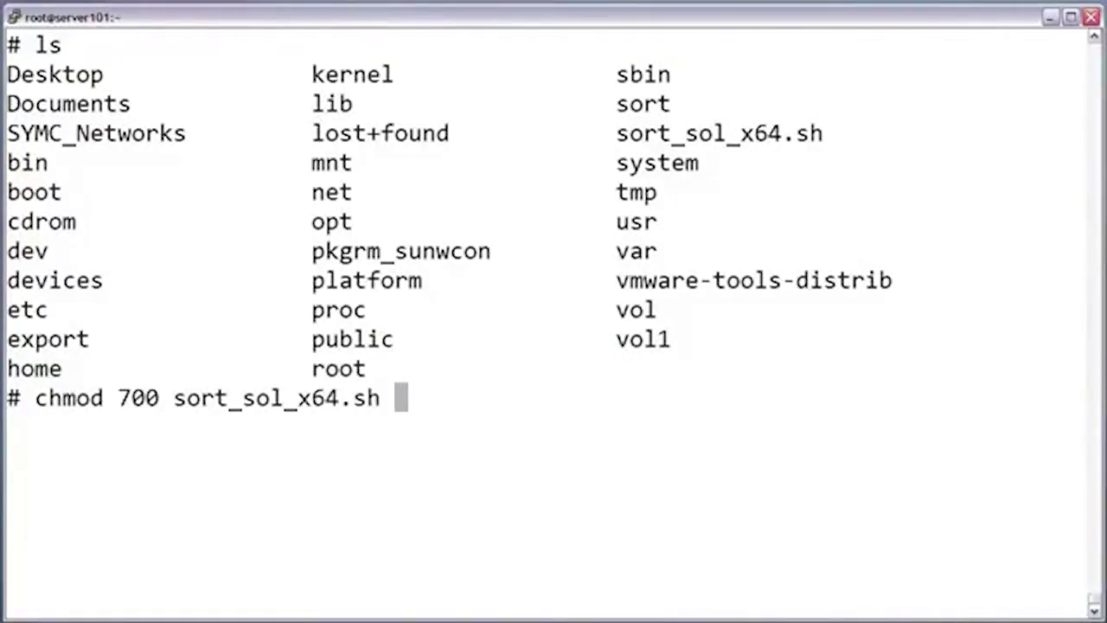
key(Return)
Run ./sort_sol_x64.sh to launch the data collector installer
text(./sort_sol)
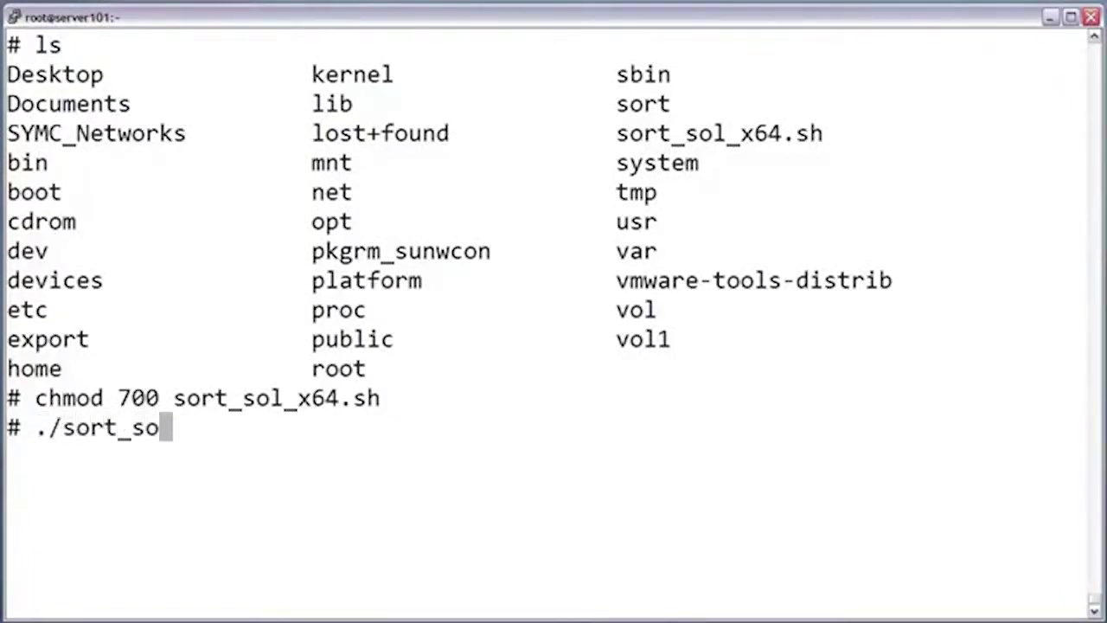
key(Tab)
key(Return)
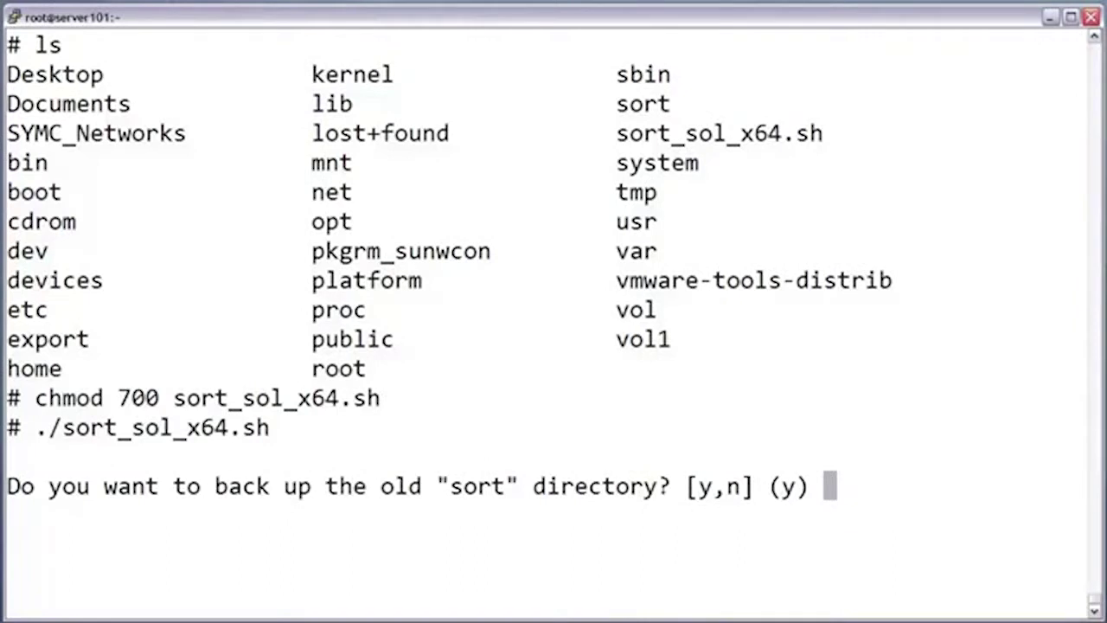
Back up the old sort directory, start the collector, update the tier sheet to version 69, and accept the terms
key(Return)
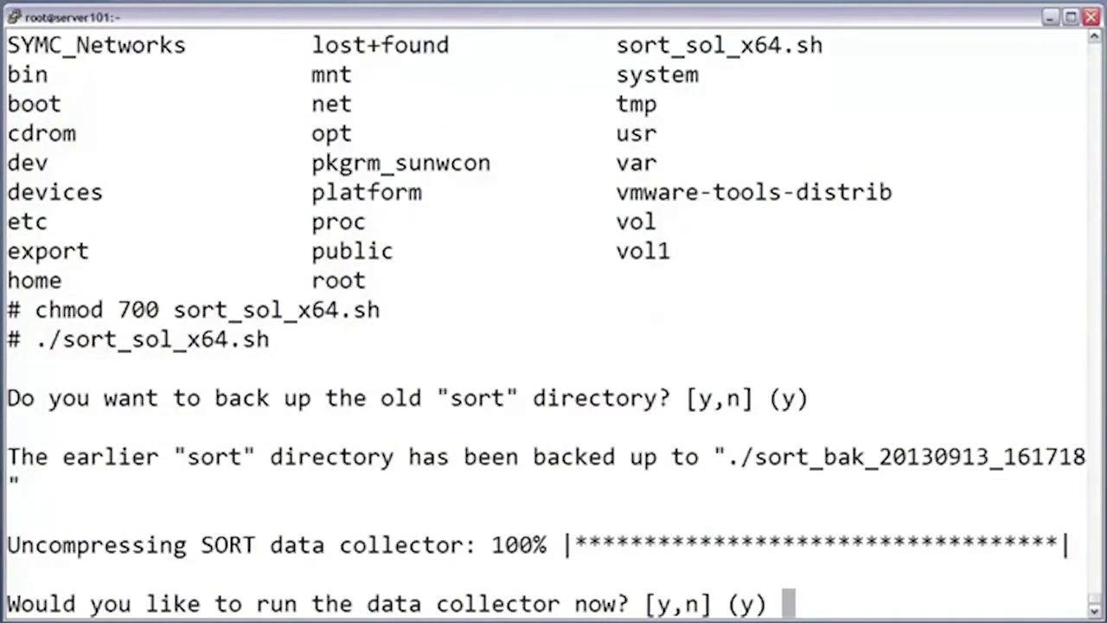
key(Return)
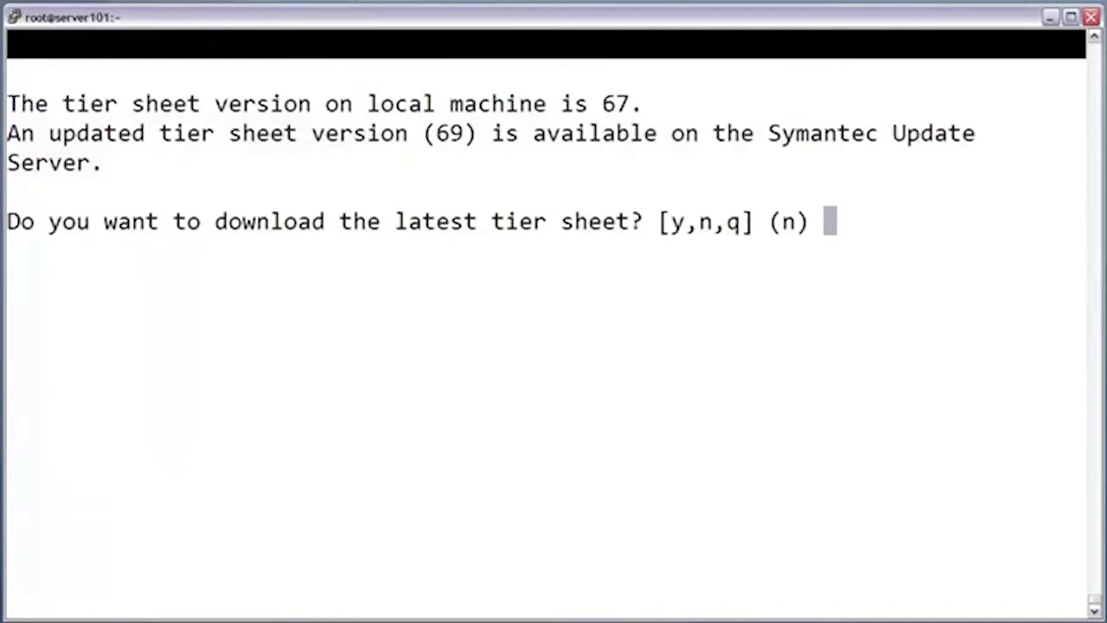
text(y)
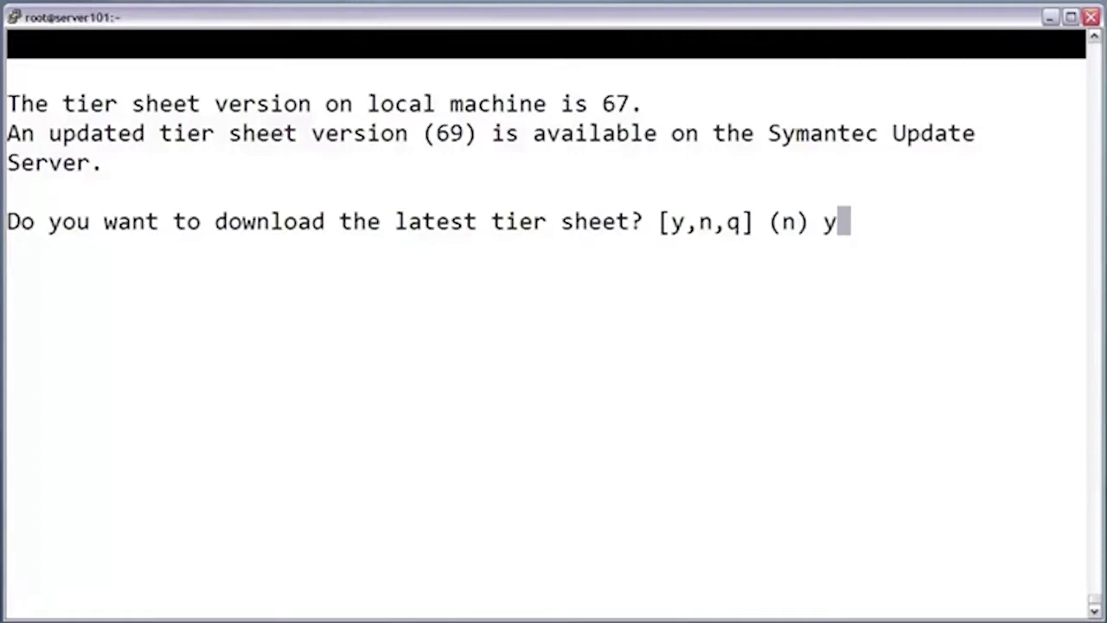
key(Return)
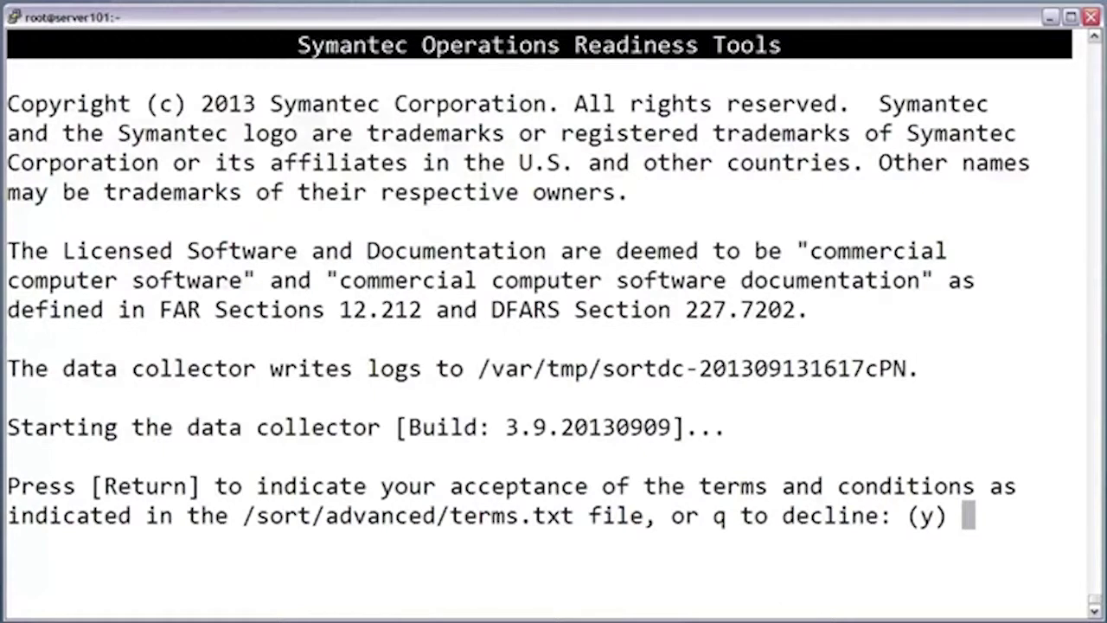
key(Return)
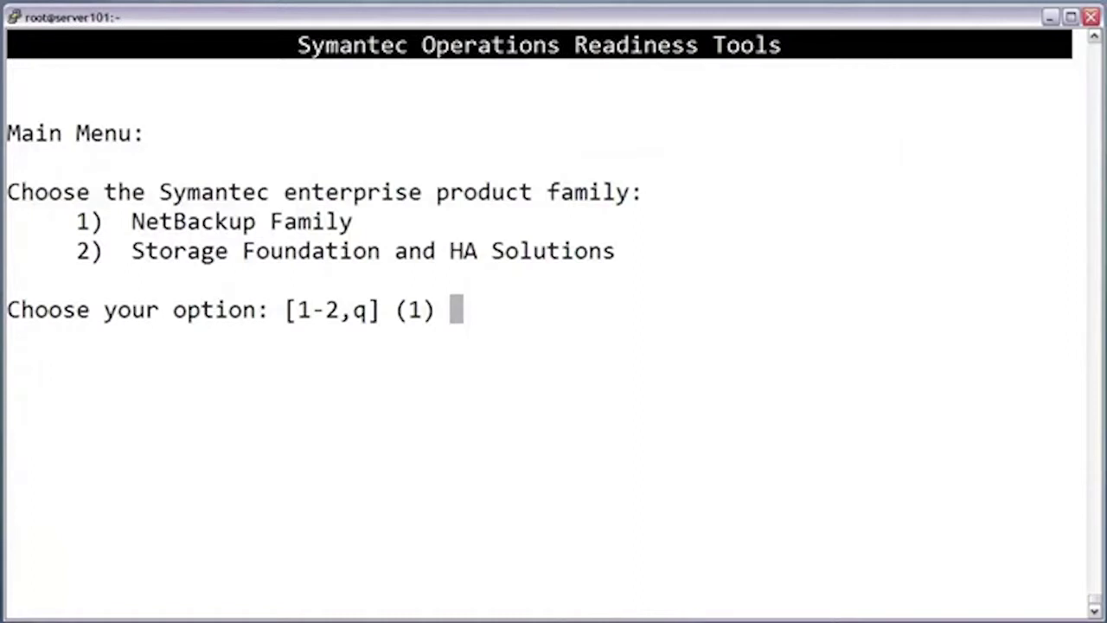
Pick Storage Foundation and HA Solutions (2), then the VxExplorer report task (4)
text(2)
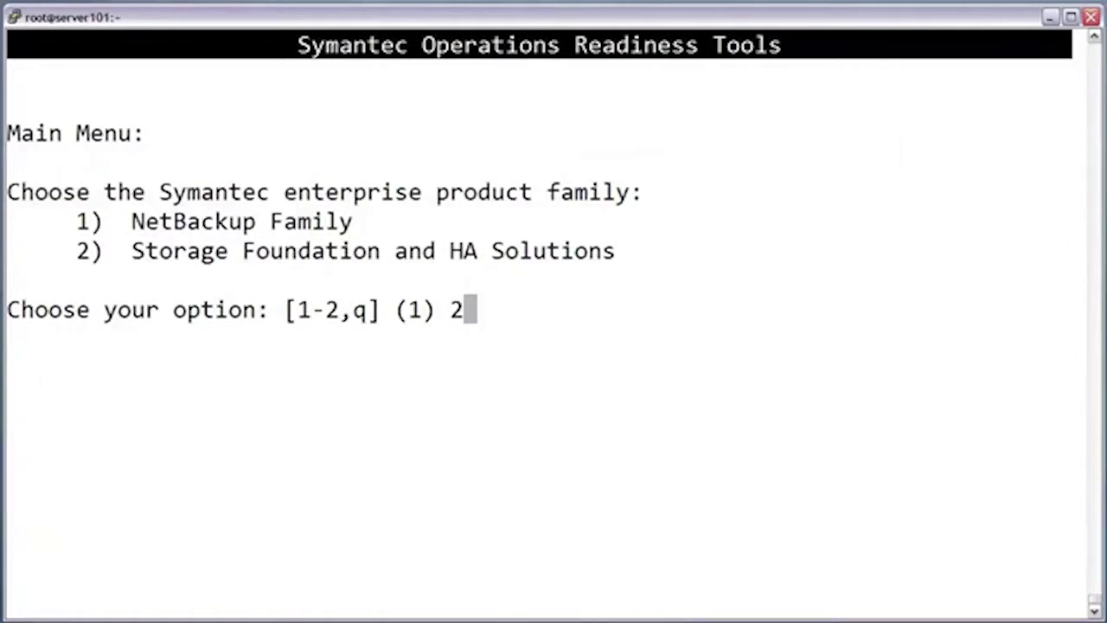
key(Return)
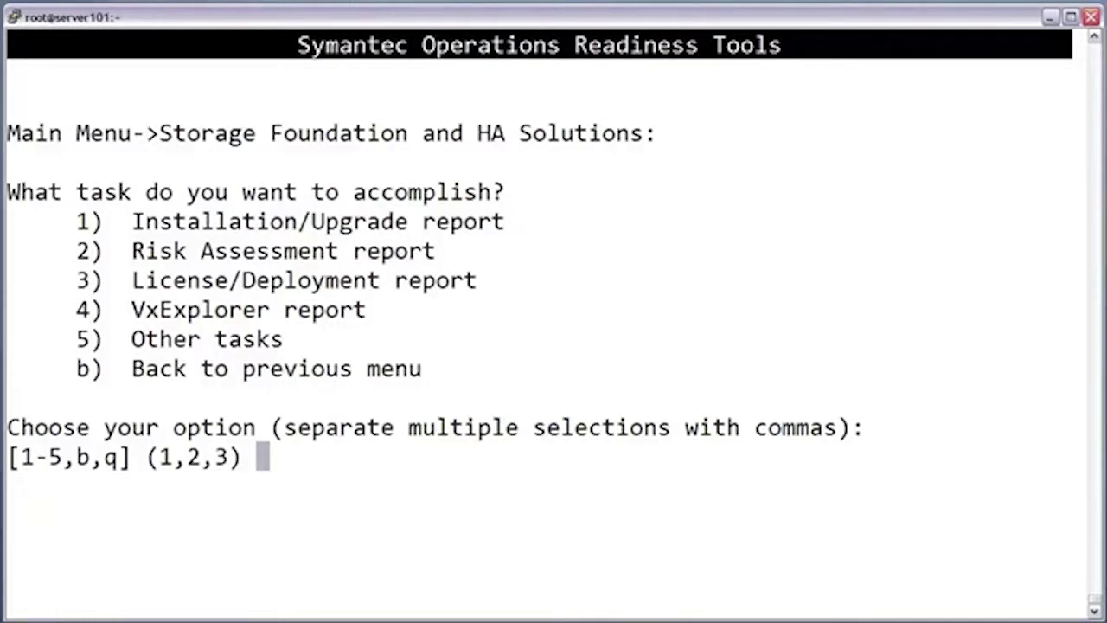
text(4)
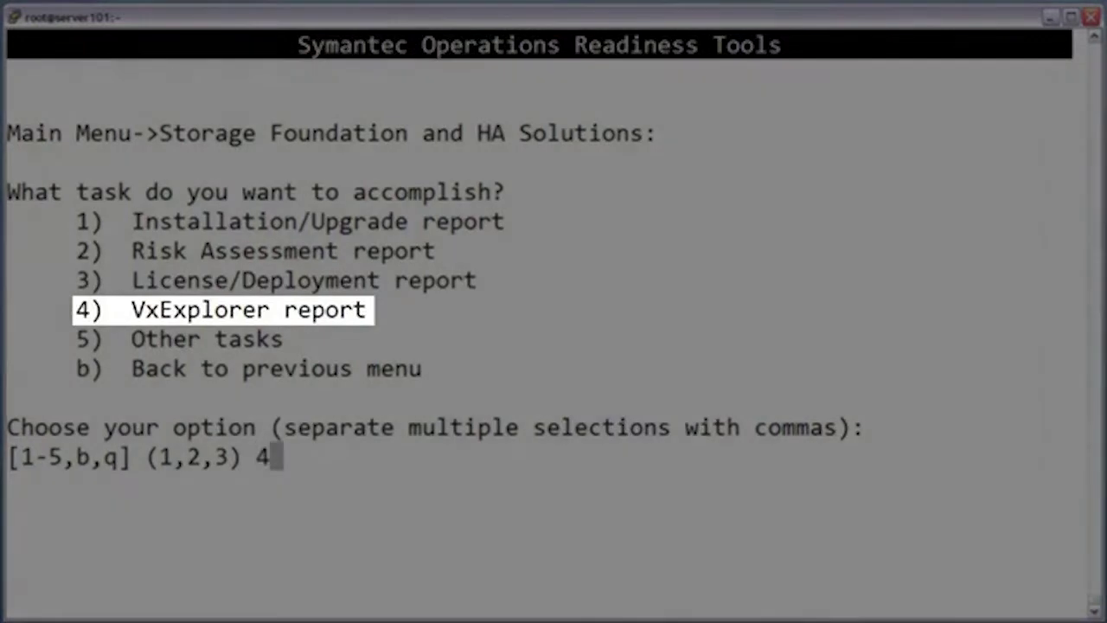
key(Return)
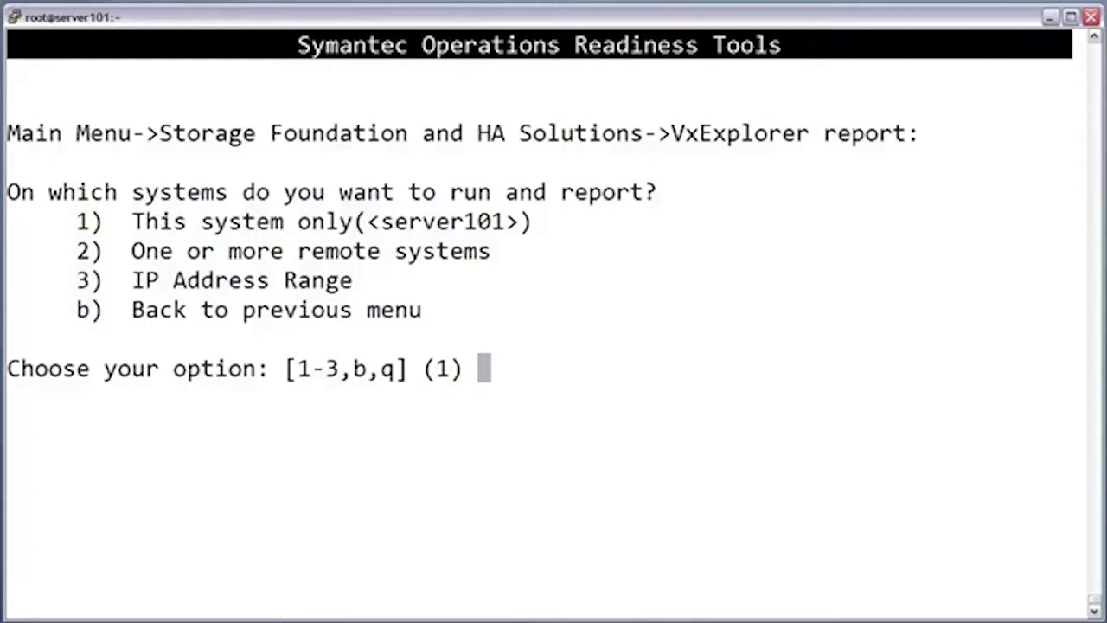
Report on remote systems 192.168.10.101 and 192.168.10.102, connecting as root
text(2)
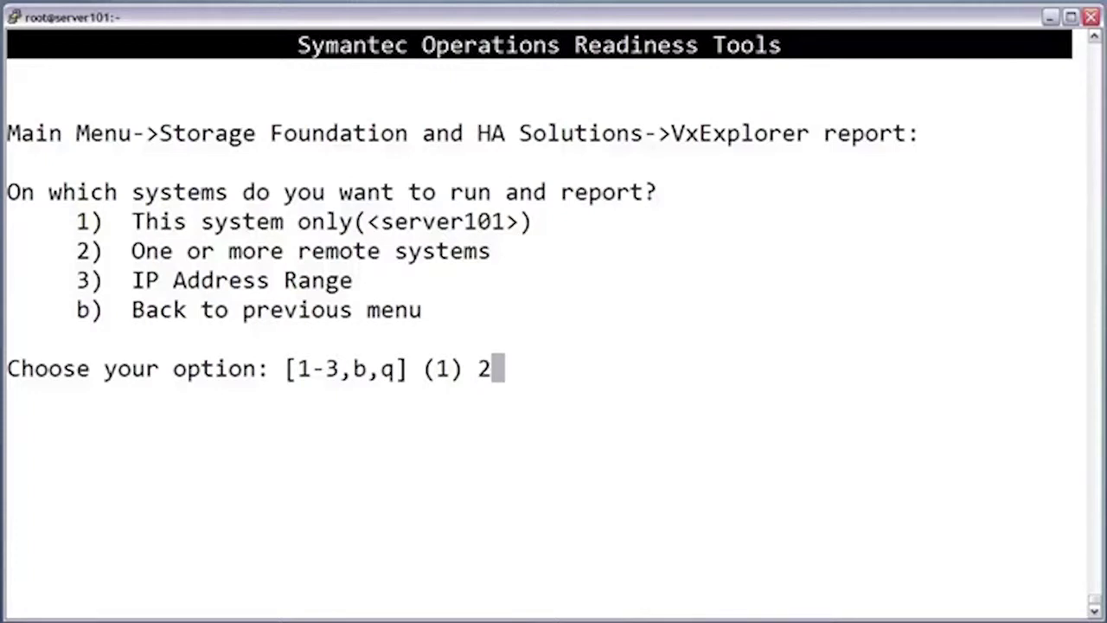
key(Return)
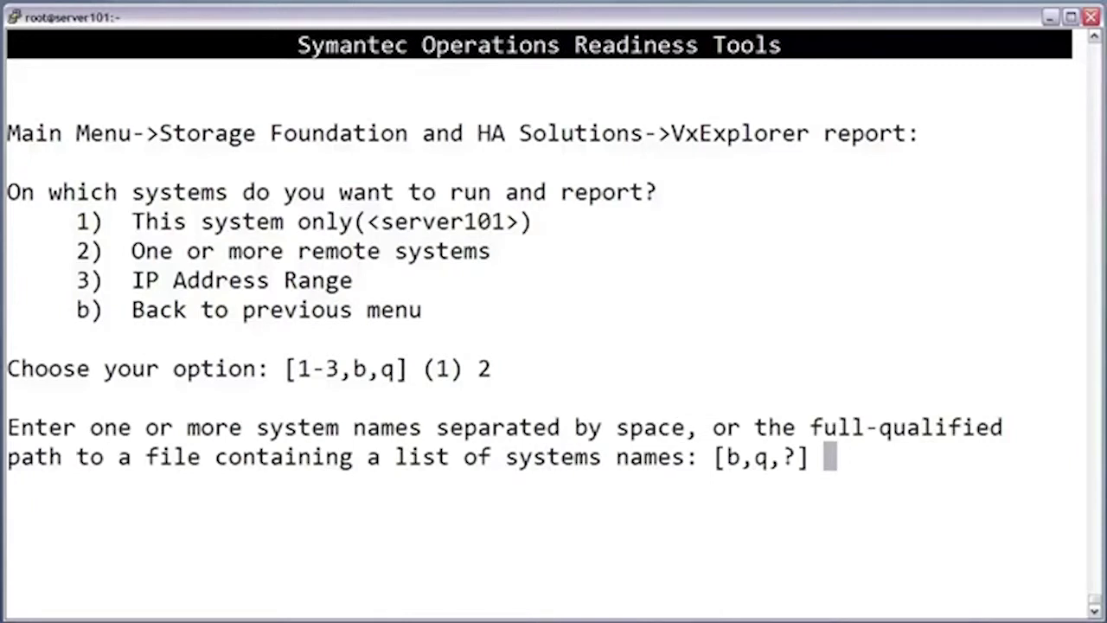
text(192)
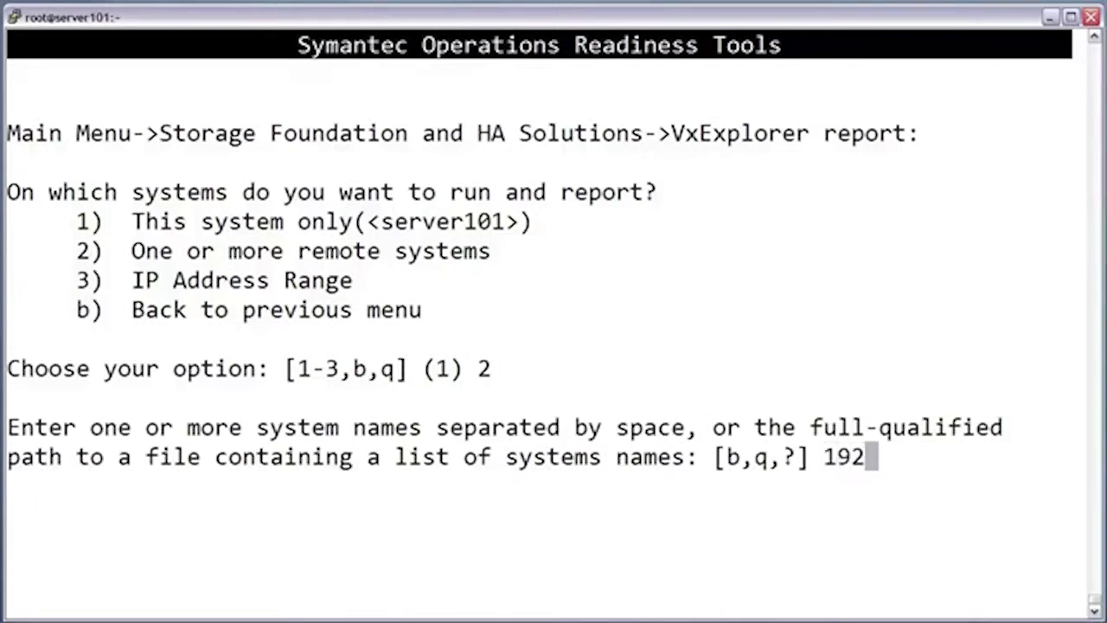
text(.168)
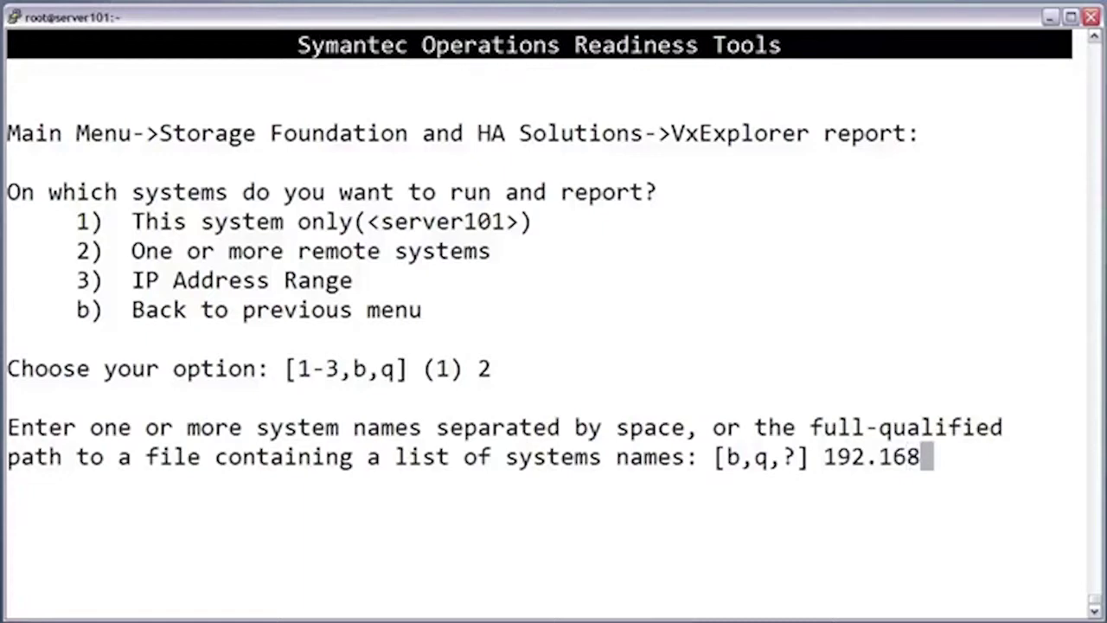
text(.10.101 192.168.10.102)
key(Return)
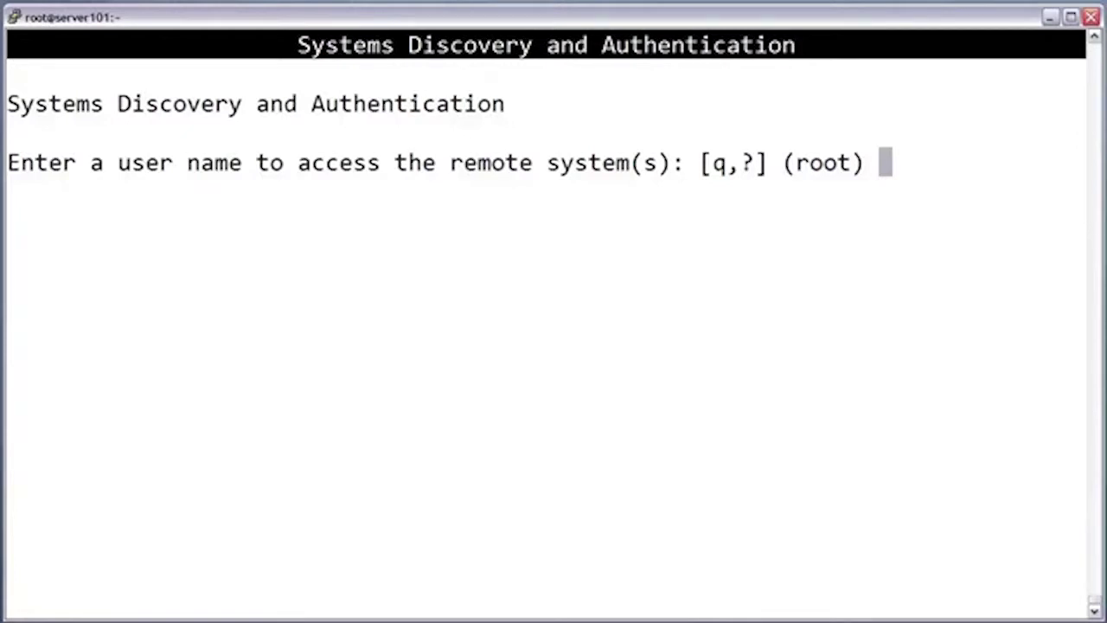
key(Return)
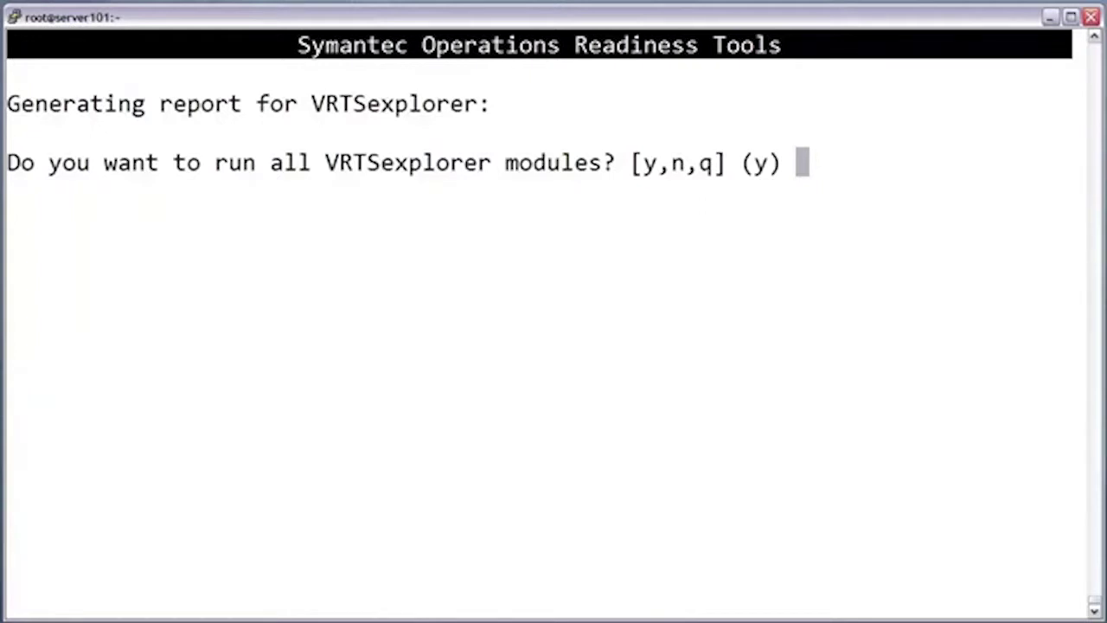
Run all VRTSexplorer modules with the default report directory, the support case number, and /var/tmp
key(Return)
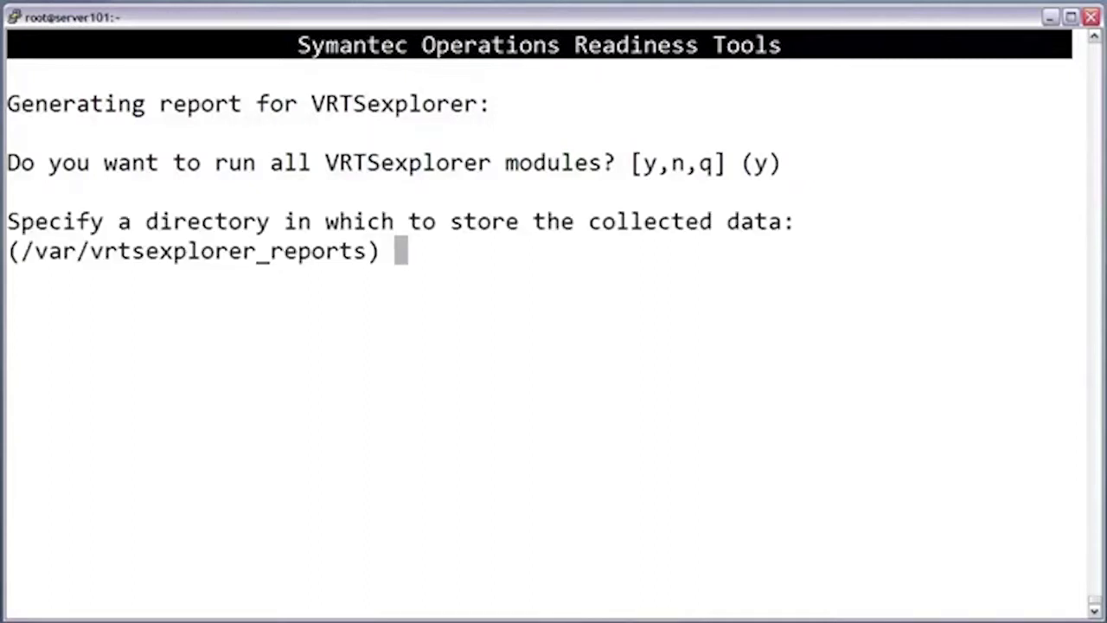
key(Return)
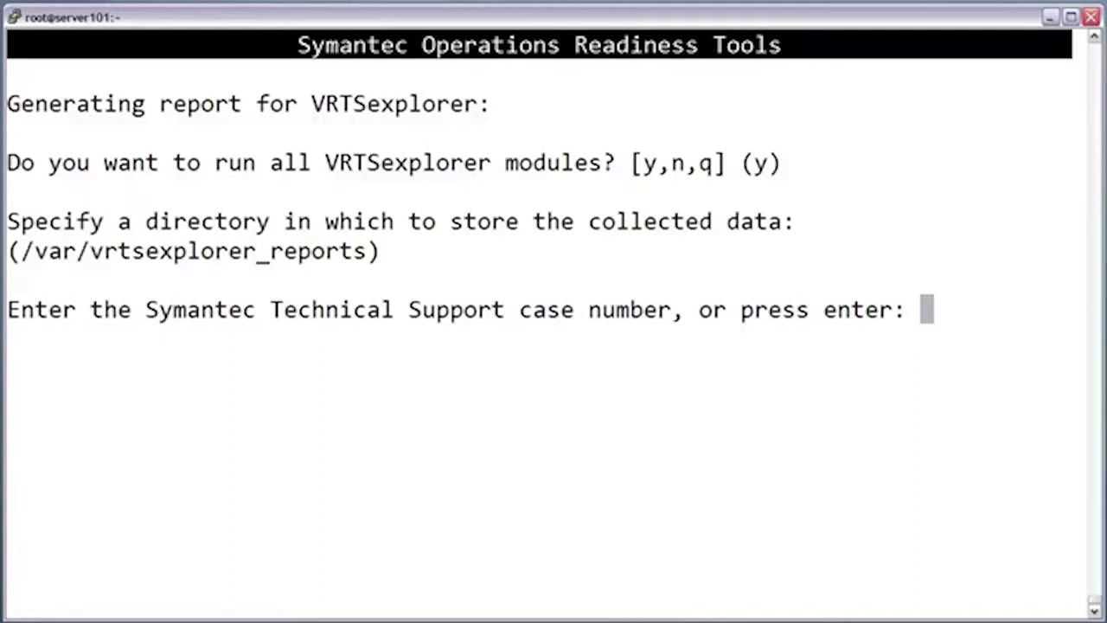
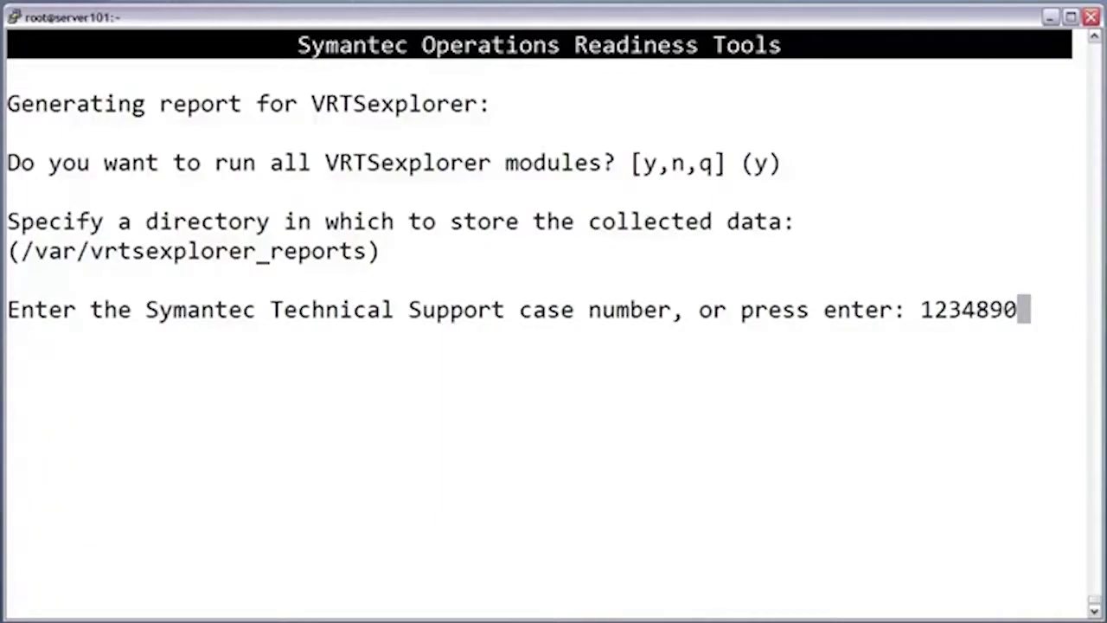
key(Return)
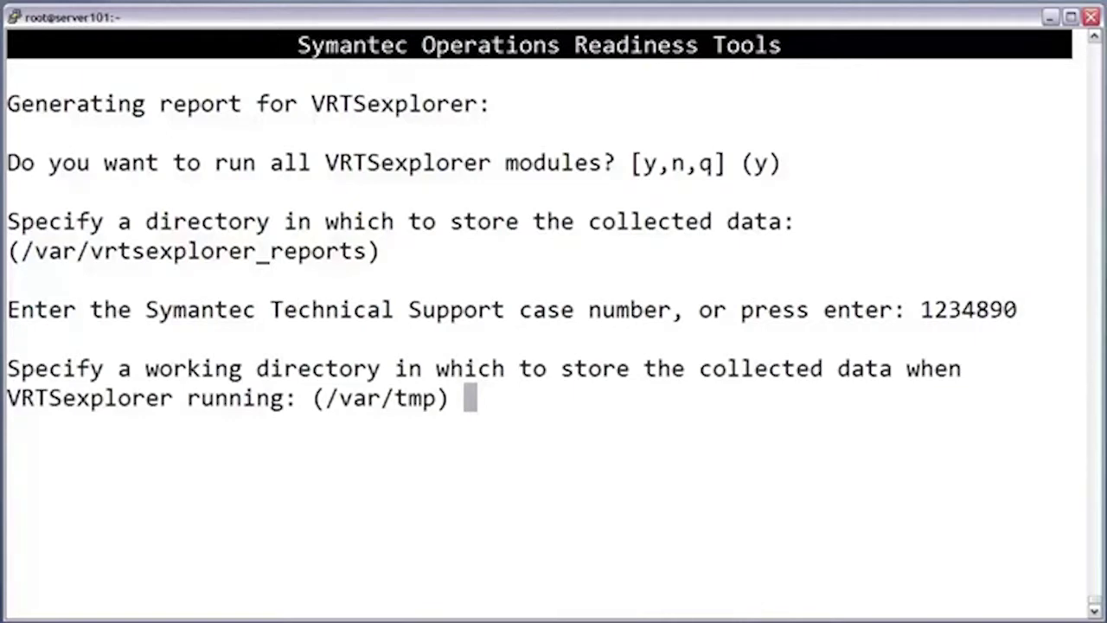
key(Return)
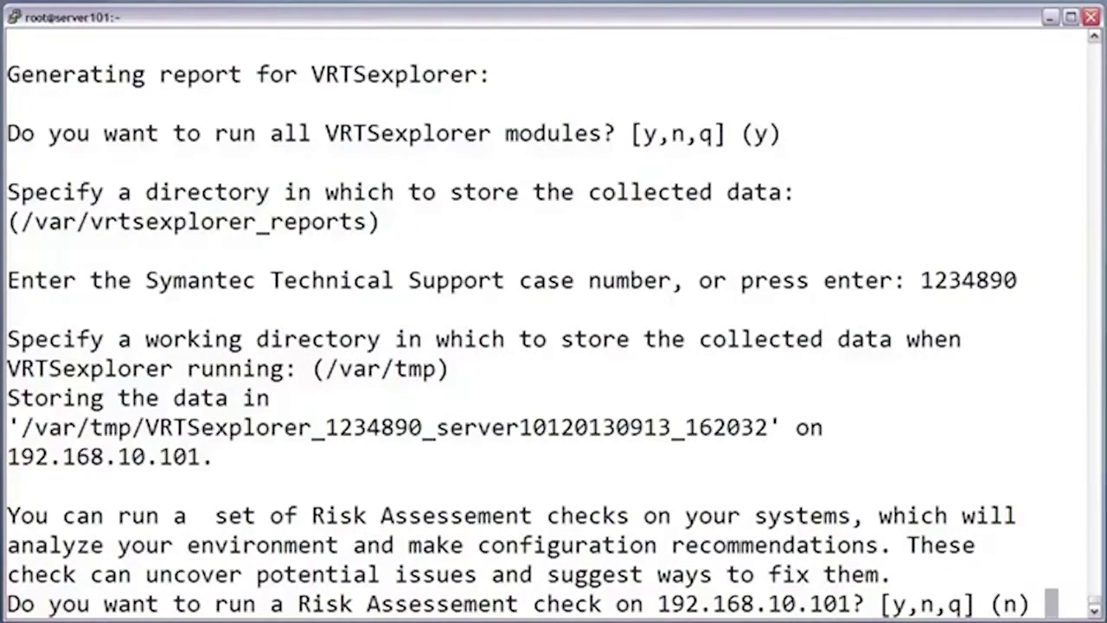
Include Risk Assessment checks for 192.168.10.101 and 192.168.10.102
text(y)
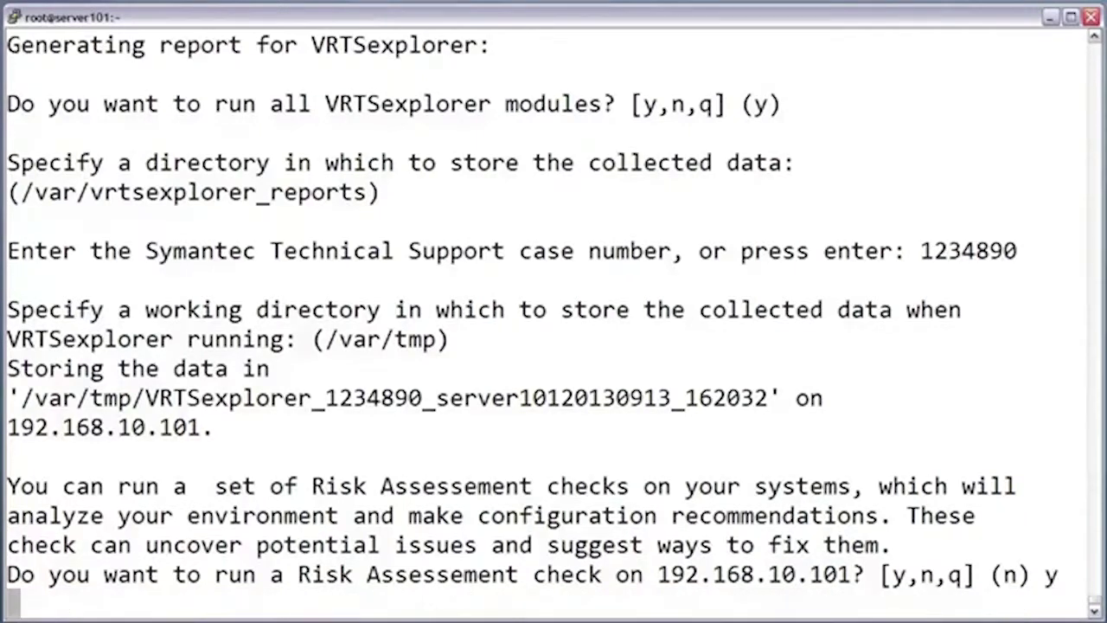
key(Return)
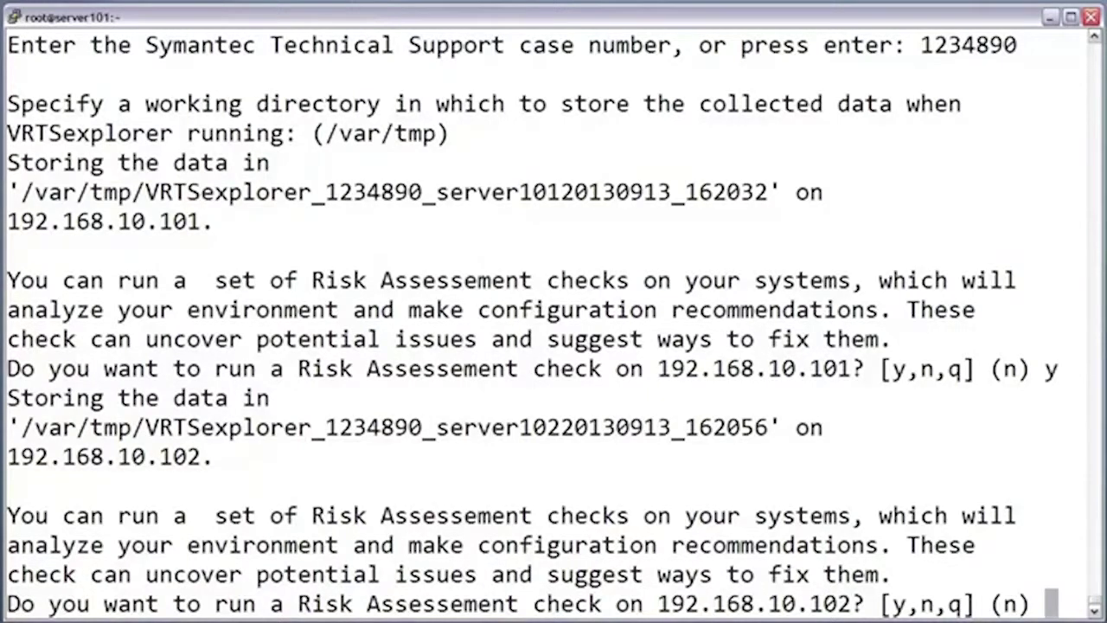
text(y)
key(Return)
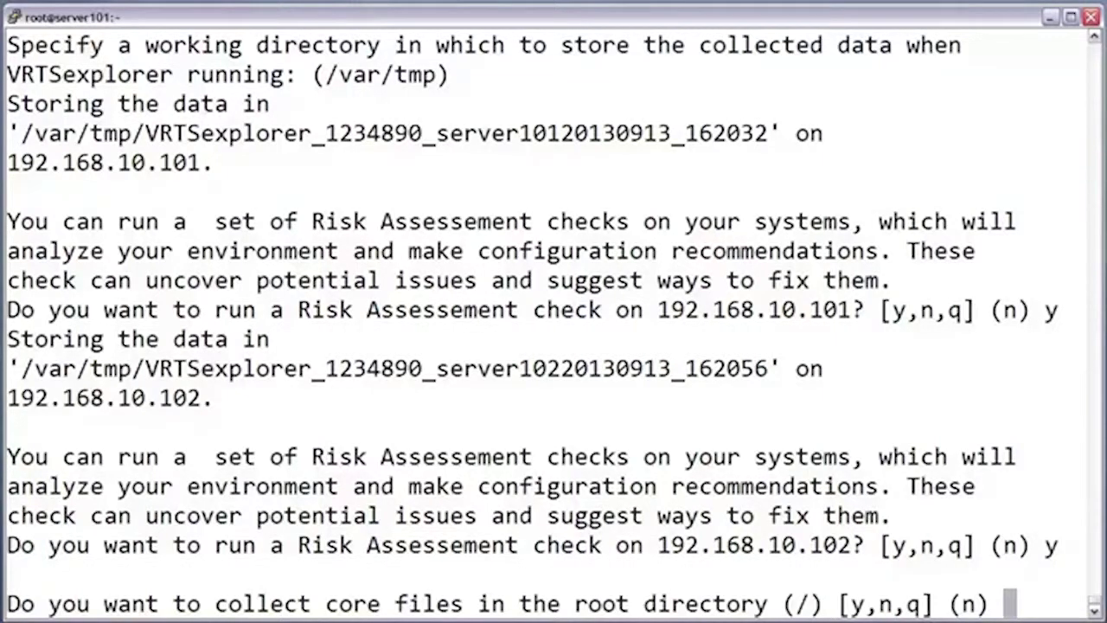
Skip core files, detailed VRTSat collection, and VxVM debugging on both servers
key(Return)
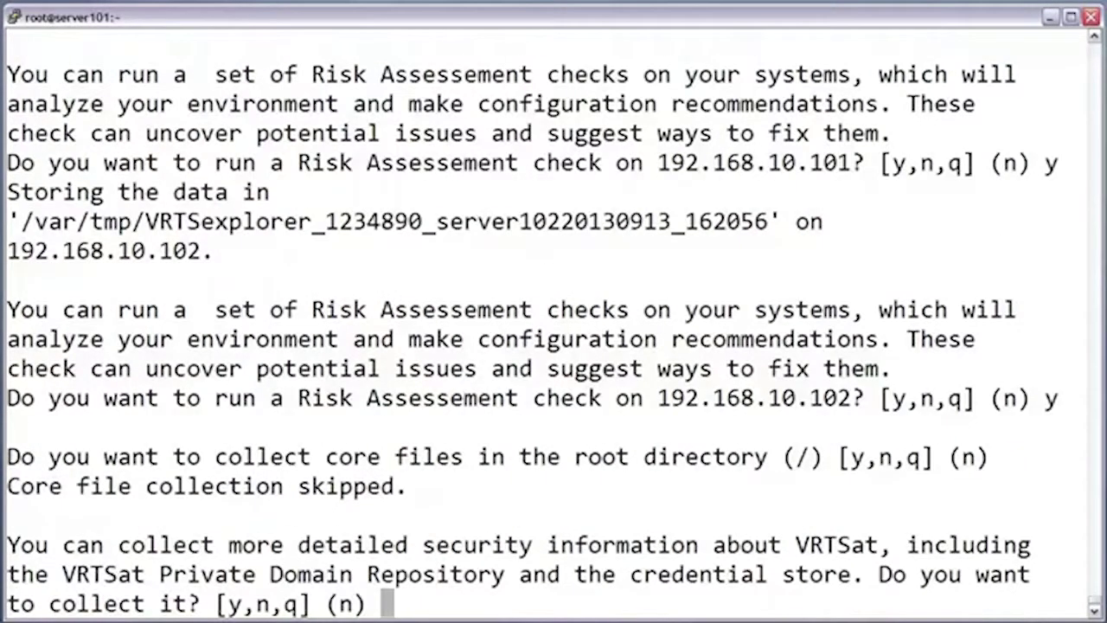
key(Return)
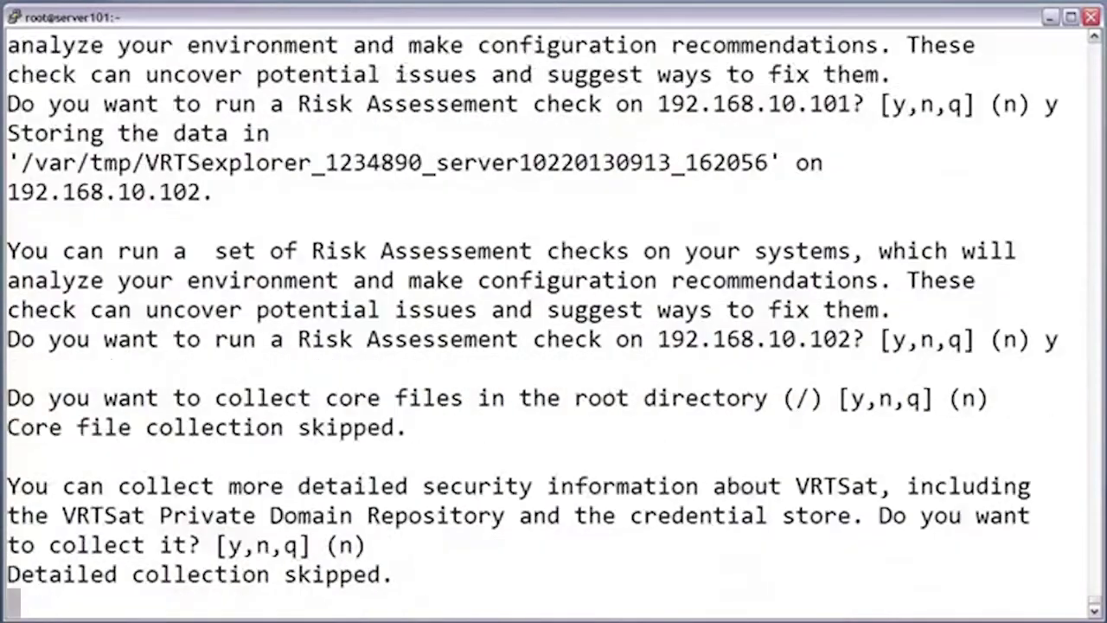
key(Return)
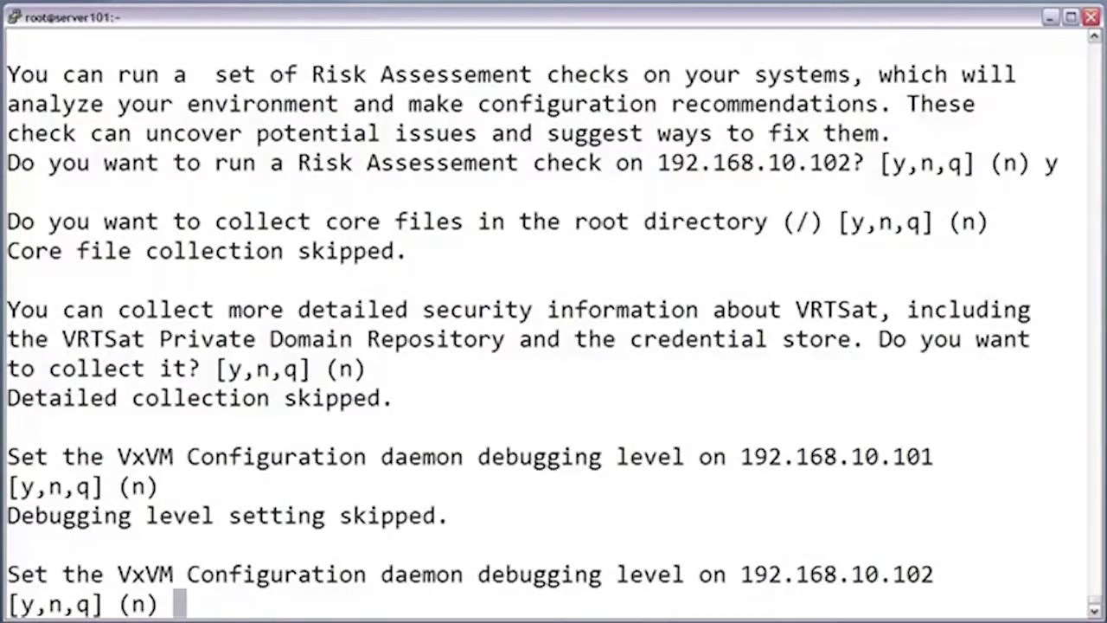
key(Return)
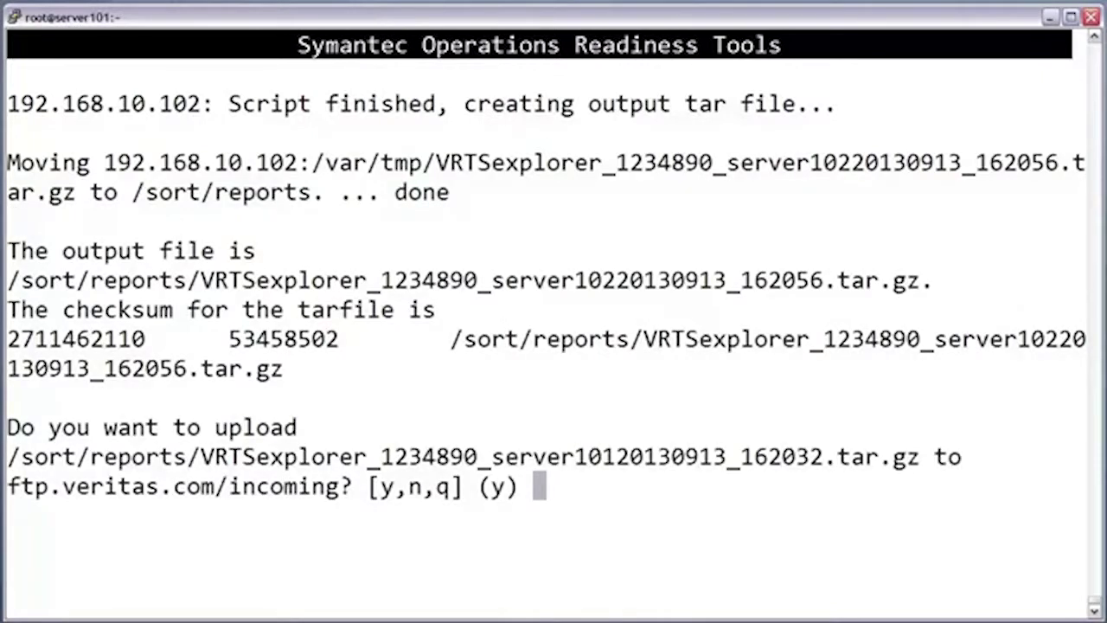
Upload both VRTSexplorer tar files to ftp.veritas.com/incoming, then exit the SORT collector
text(y)
key(Return)
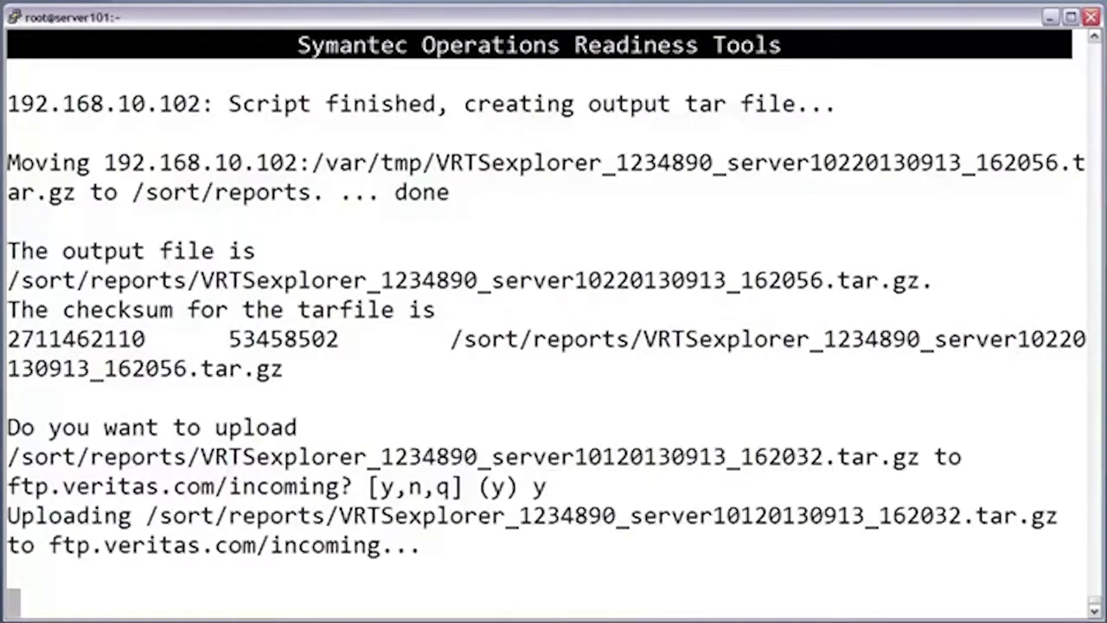
text(#)
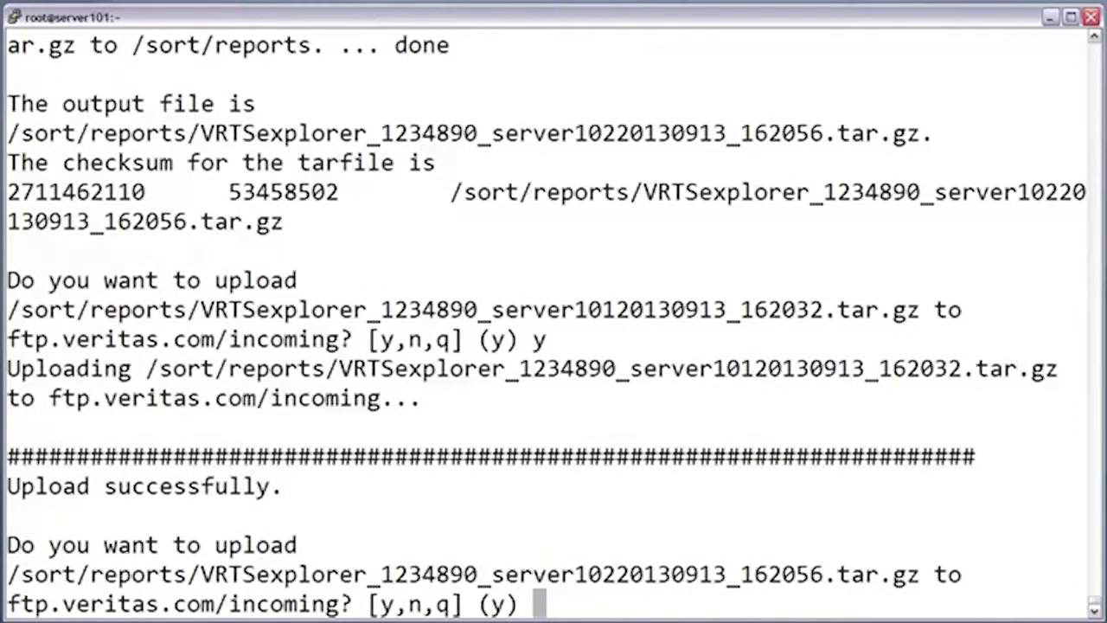
key(Return)
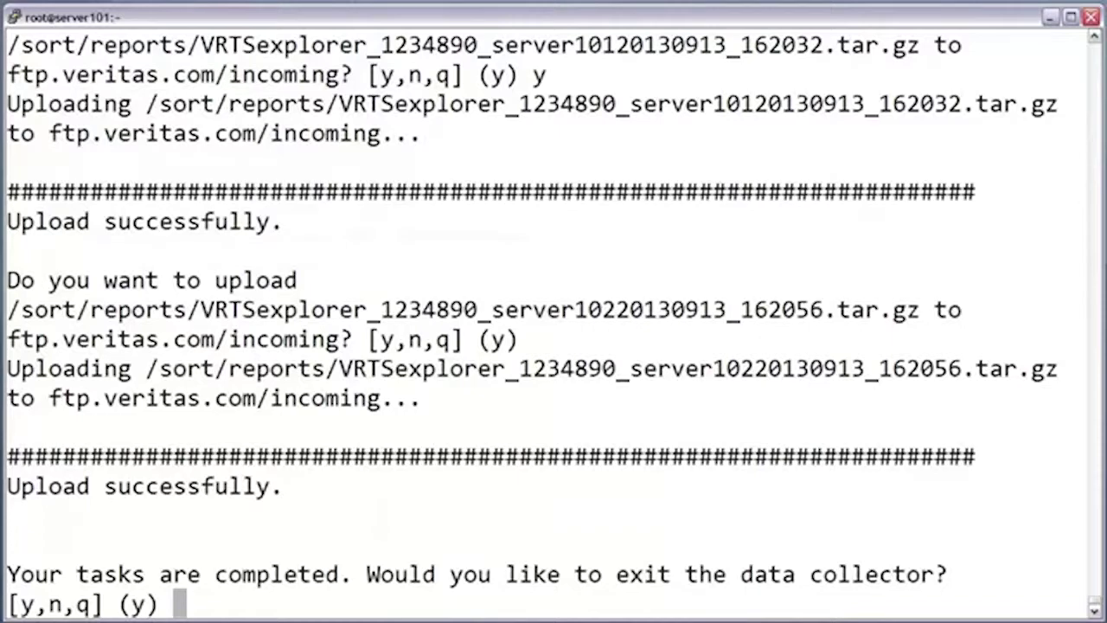
key(Return)
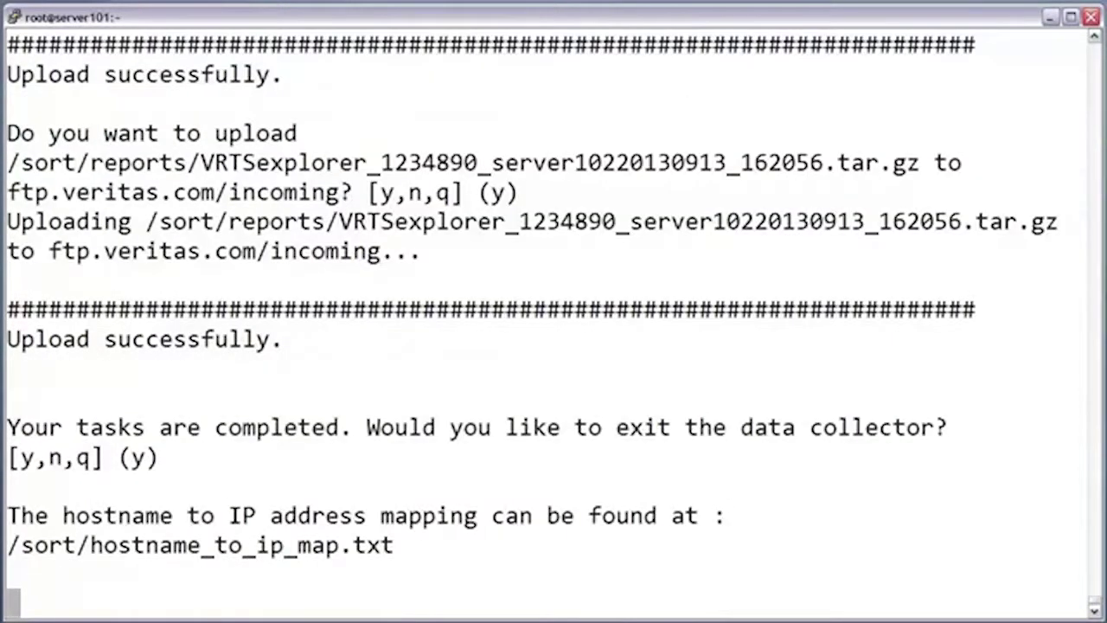